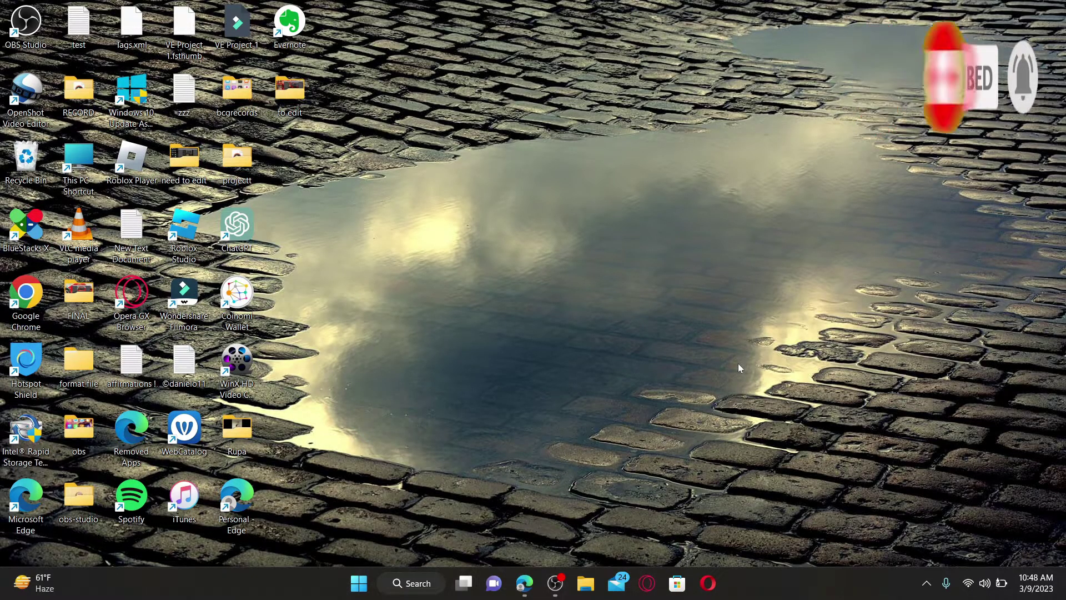
pyautogui.click(524, 583)
pyautogui.write('www.ing.com.au')
pyautogui.press('Return')
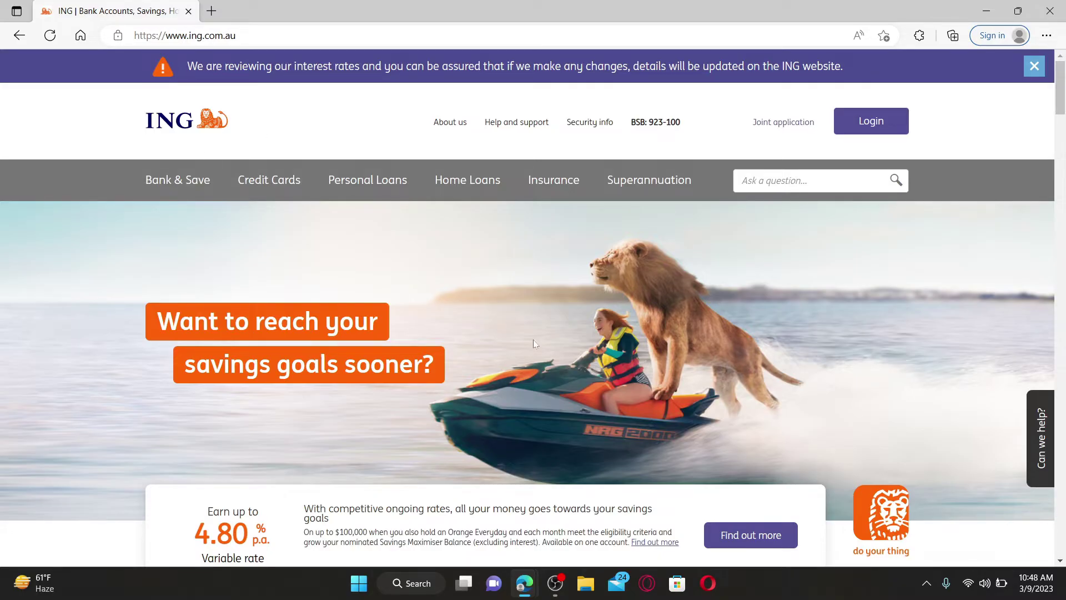
# Step: Go to ING's secure banking login page and select the Client number field
pyautogui.click(868, 123)
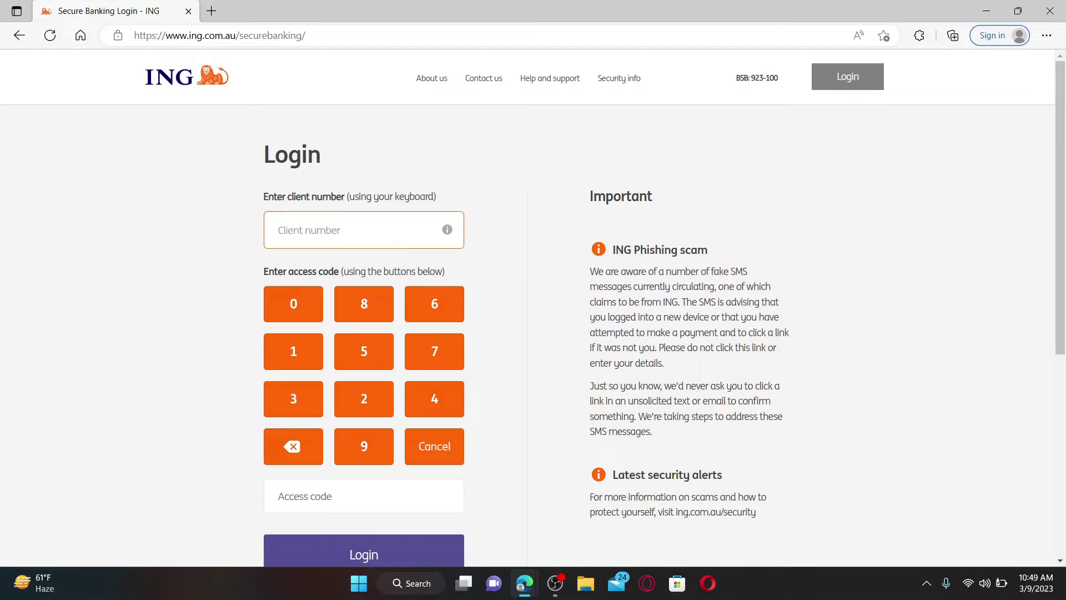
pyautogui.click(341, 231)
pyautogui.write('67545')
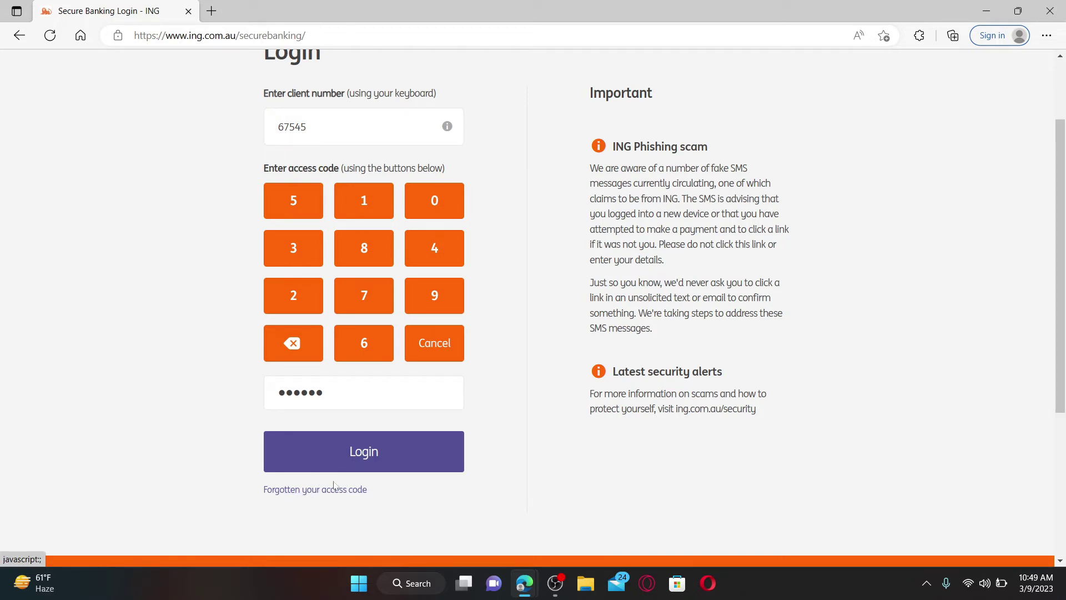